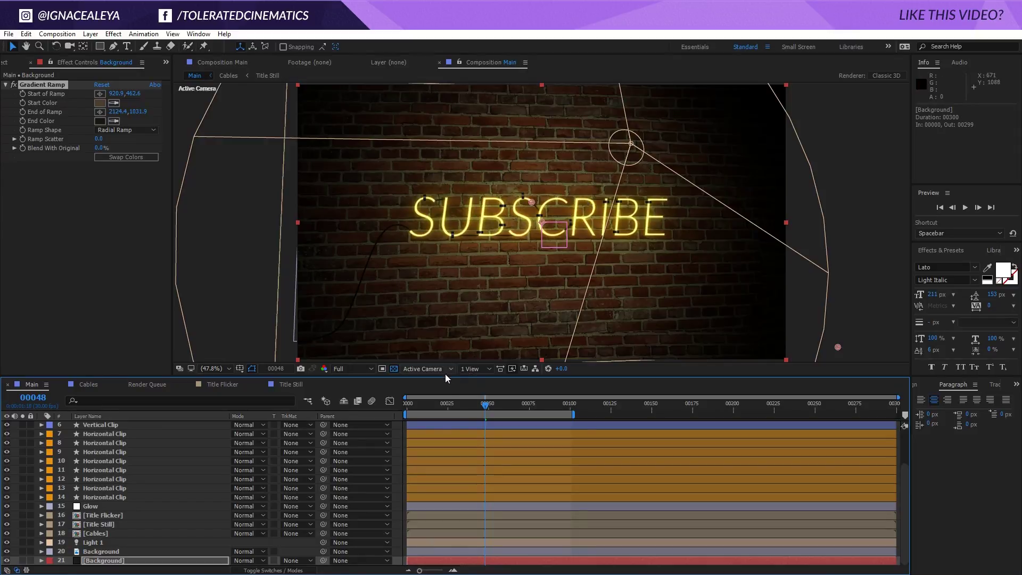
# Scrub the animation and reveal the camera control layer's animated rotation properties.
pyautogui.moveTo(430, 403); pyautogui.dragTo(527, 407)
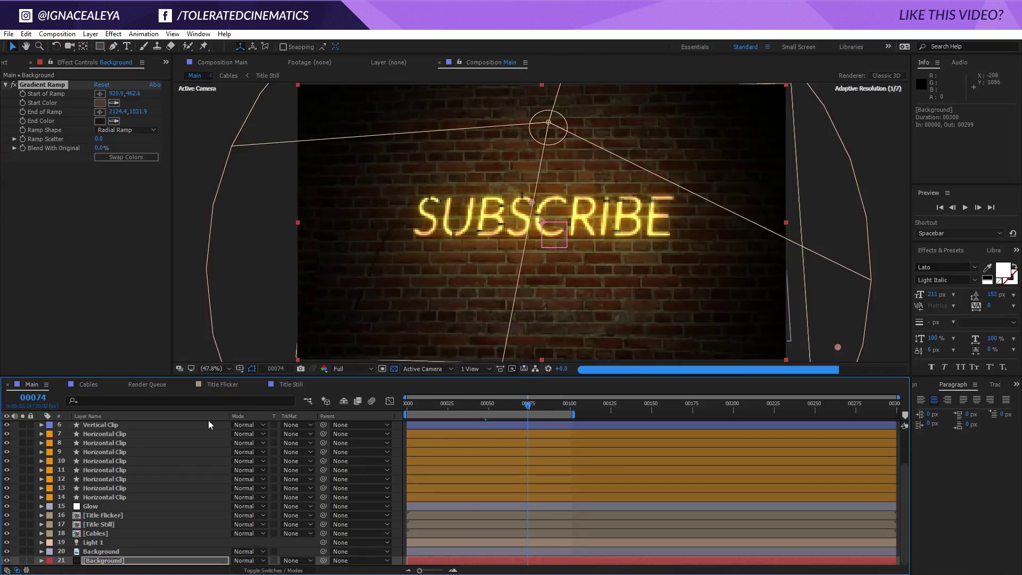
pyautogui.scroll(5, 117, 458)
pyautogui.click(110, 426)
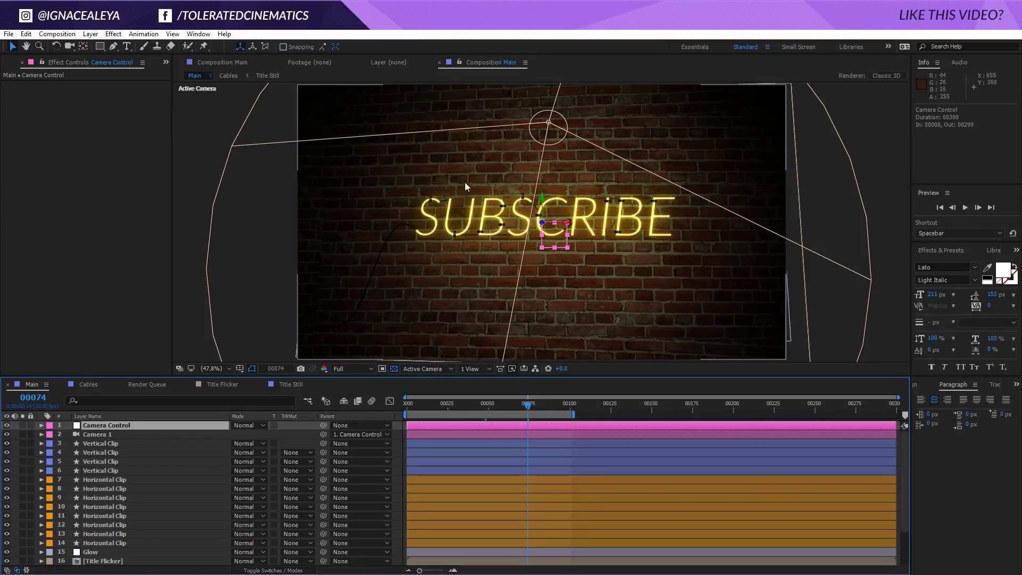
pyautogui.press('u')
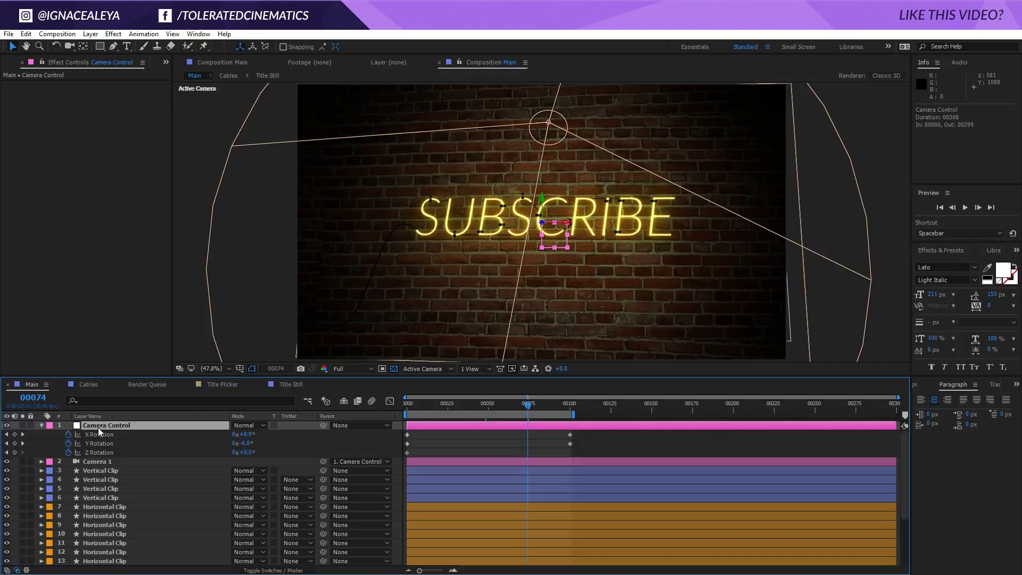
# Hide and restore the brick wall Background layer to compare it with the gradient background.
pyautogui.click(42, 425)
pyautogui.scroll(-5, 119, 488)
pyautogui.click(100, 552)
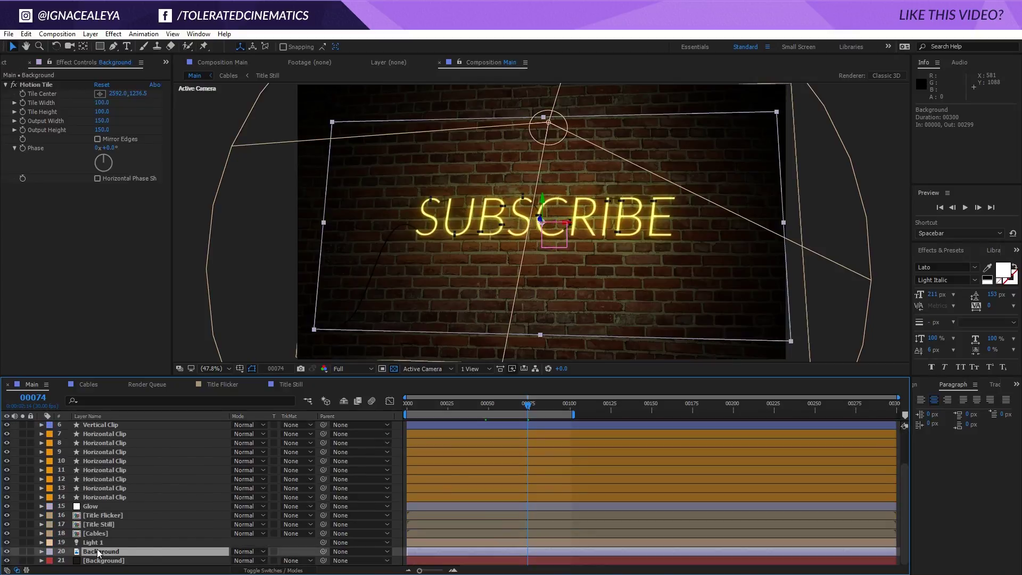
pyautogui.click(8, 551)
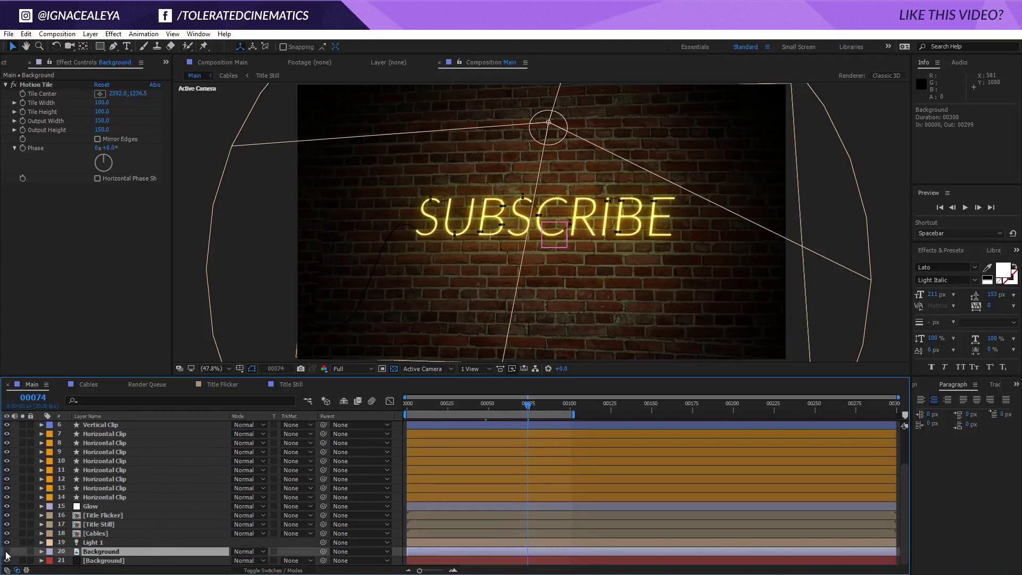
pyautogui.click(101, 561)
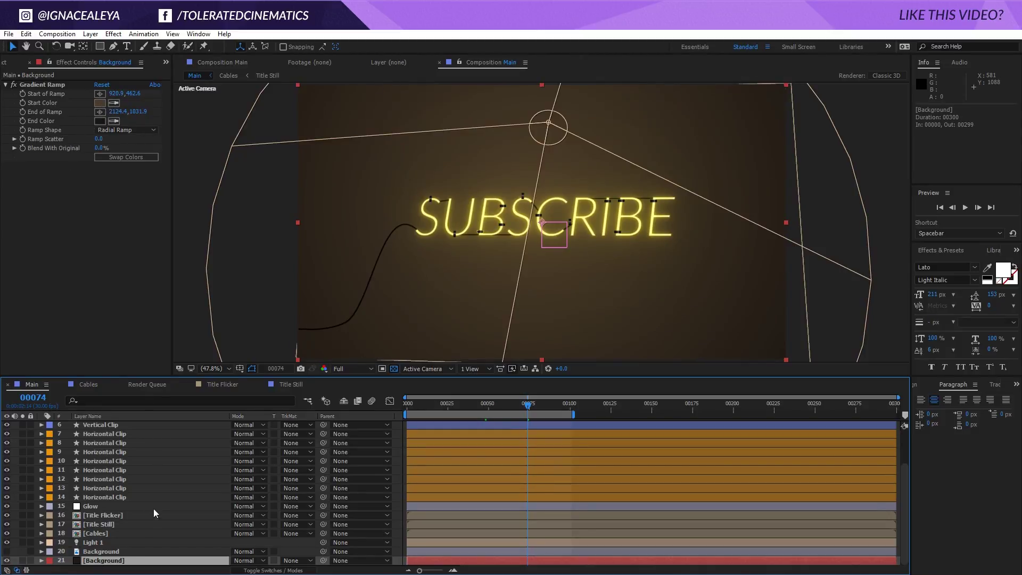
pyautogui.click(6, 552)
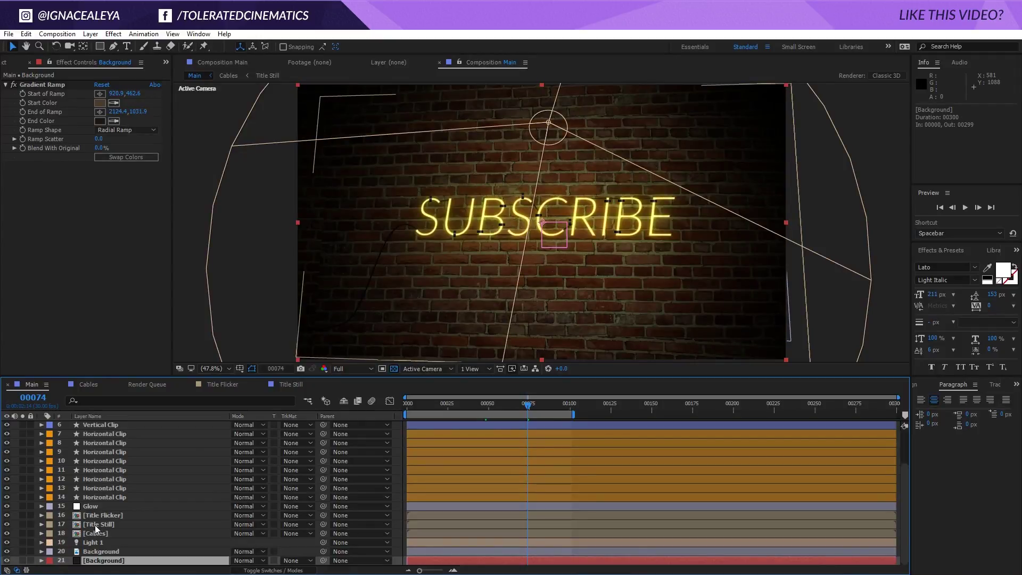
# Inspect the Title Still precomp's white SUBSCRIBE text with the transparency grid off.
pyautogui.click(18, 63)
pyautogui.click(26, 208)
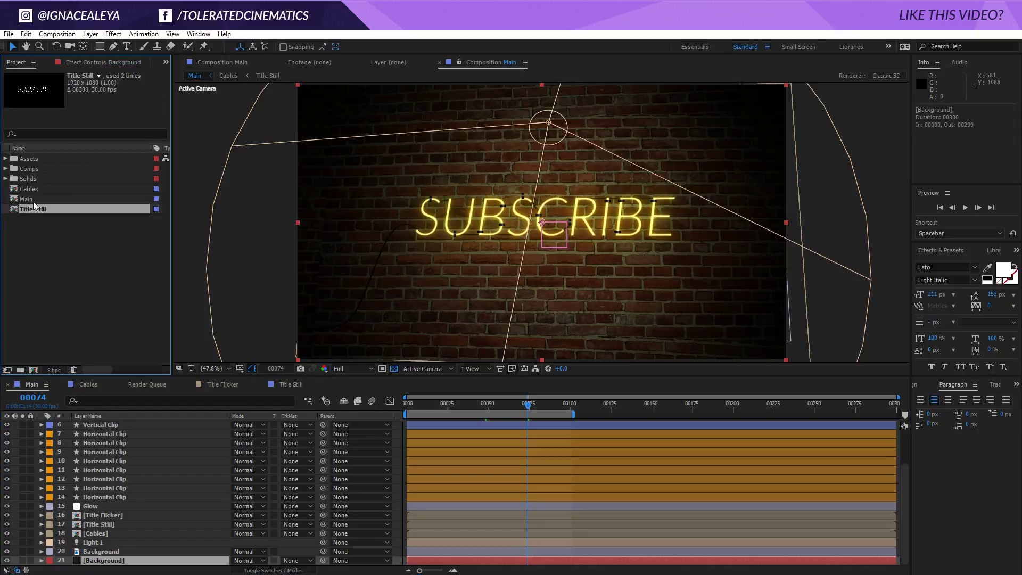
pyautogui.doubleClick(28, 211)
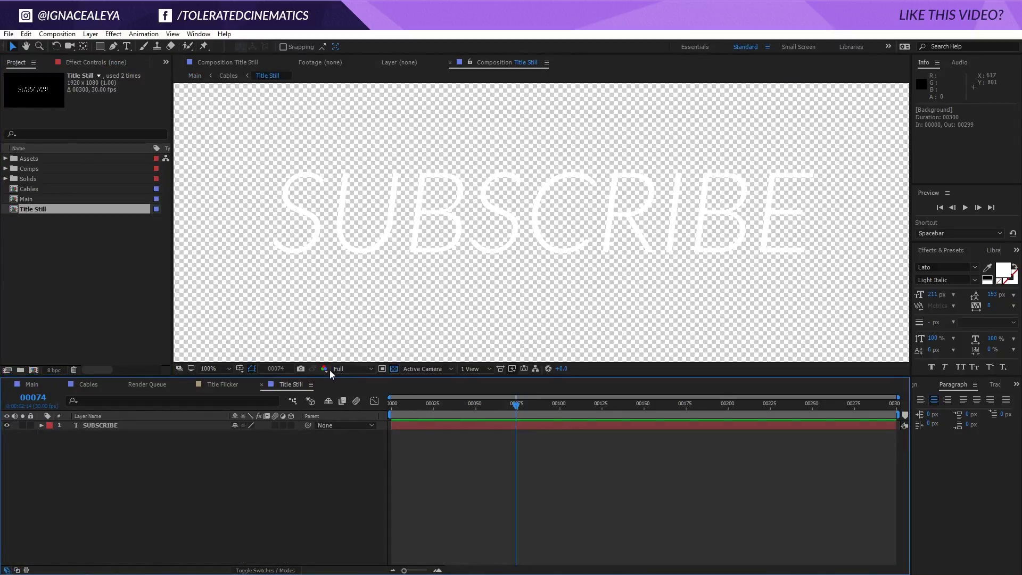
pyautogui.click(393, 368)
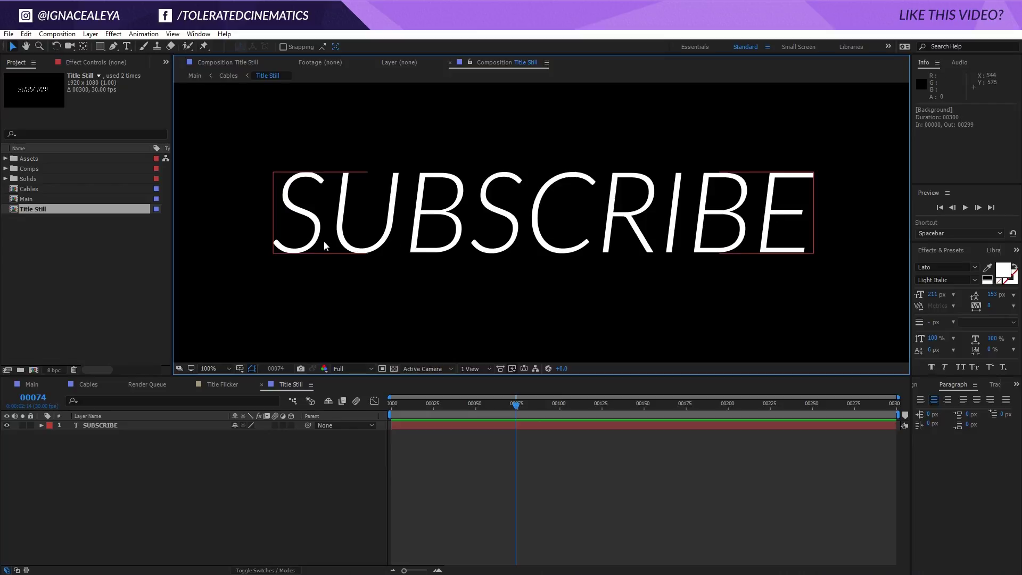
pyautogui.click(127, 46)
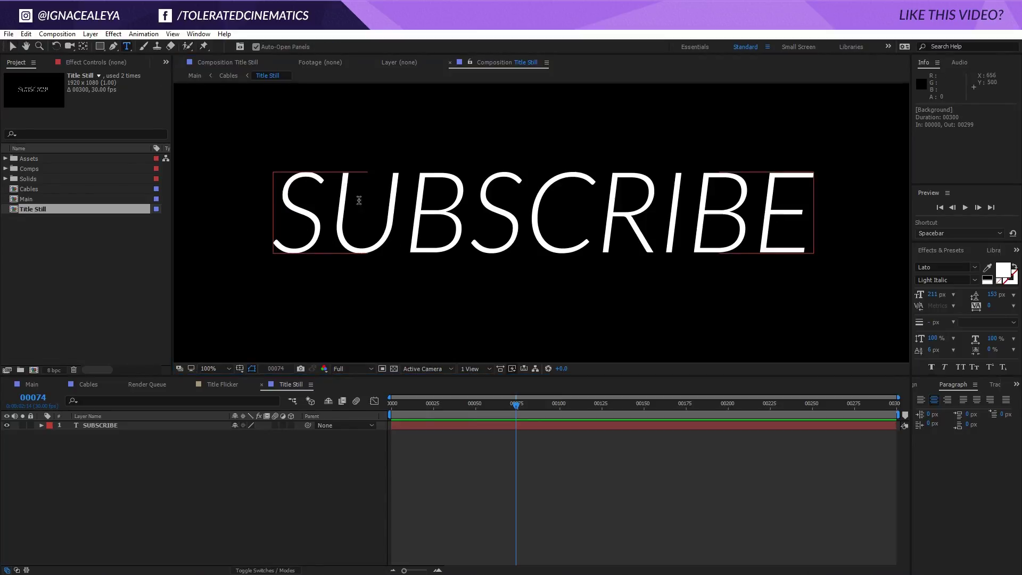
pyautogui.click(33, 384)
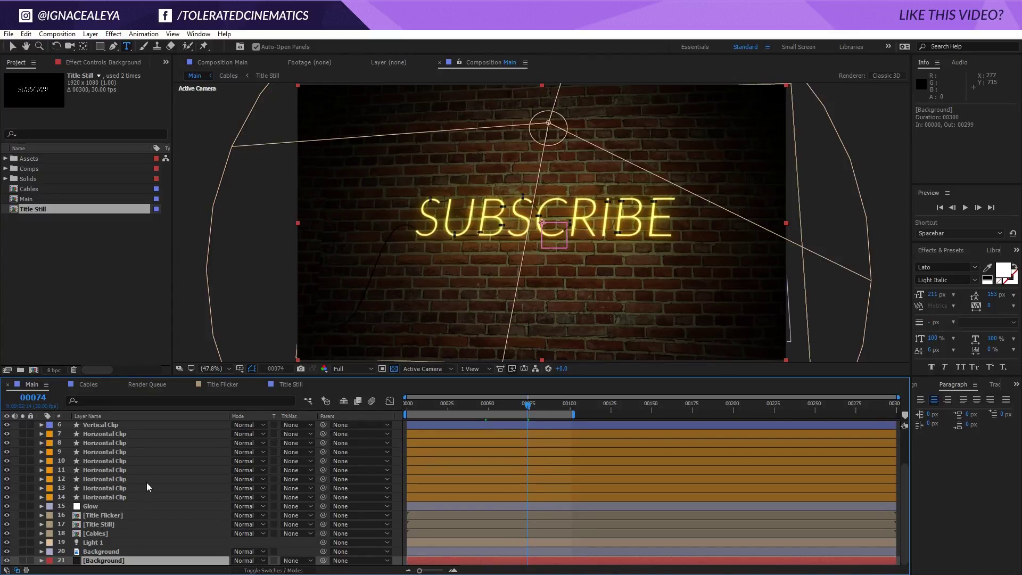
# Hide Horizontal Clip layers 7 through 13.
pyautogui.click(115, 495)
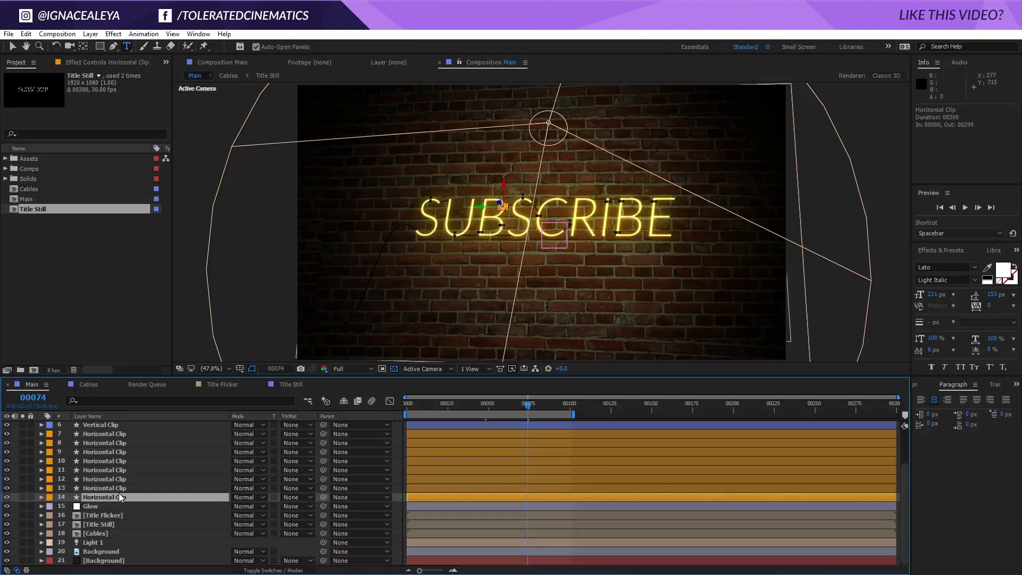
pyautogui.scroll(2, 483, 243)
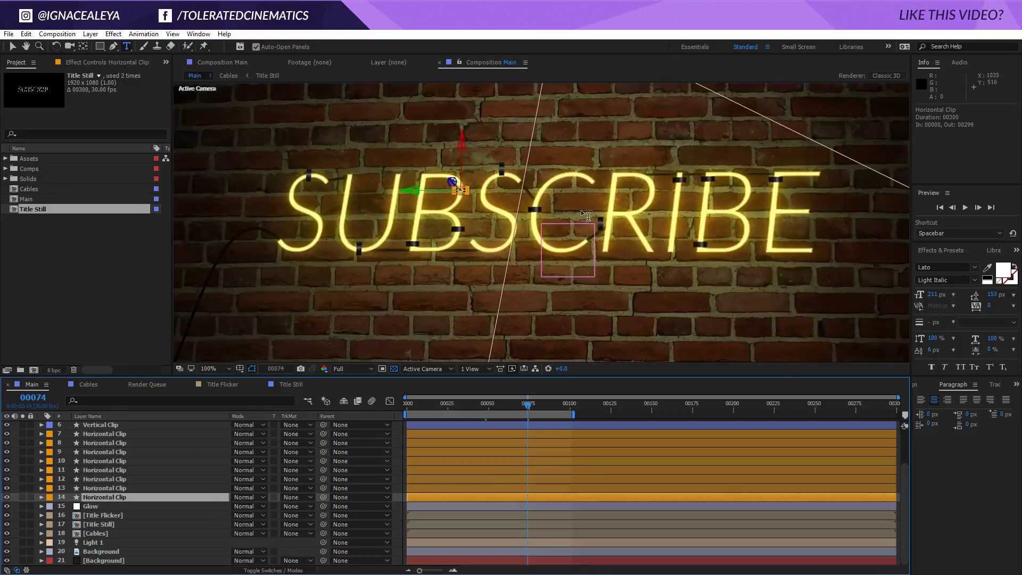
pyautogui.moveTo(11, 489); pyautogui.dragTo(10, 435)
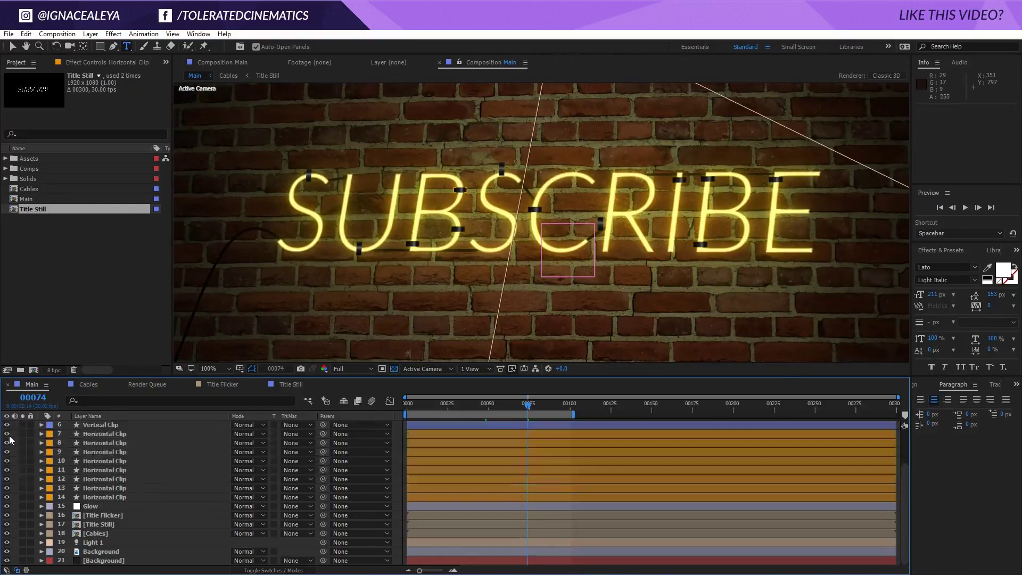
pyautogui.click(7, 497)
pyautogui.scroll(3, 9, 496)
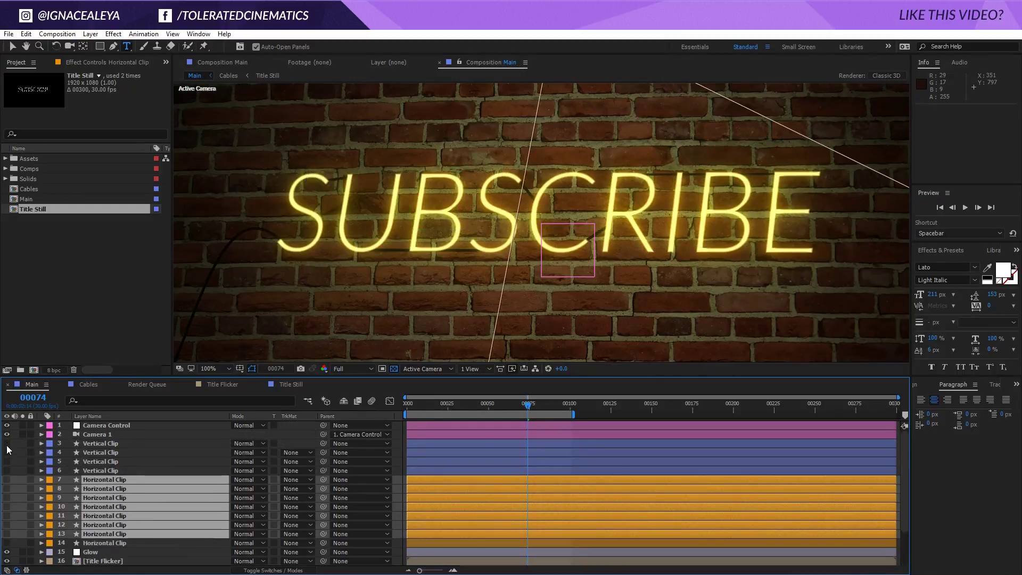
# Move the first Vertical Clip onto the letter B, then select Vertical Clip layer 4.
pyautogui.click(93, 443)
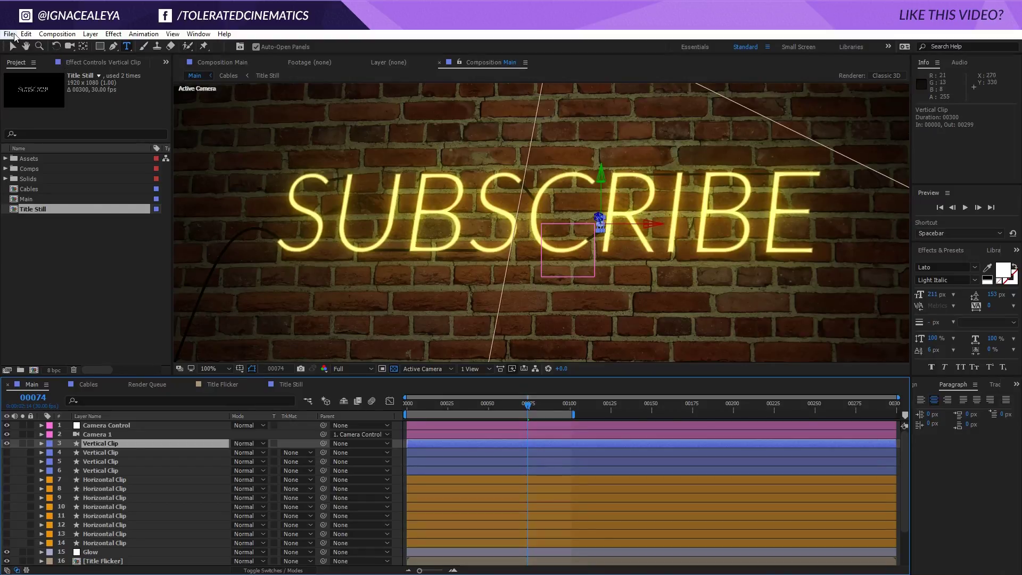
pyautogui.press('v')
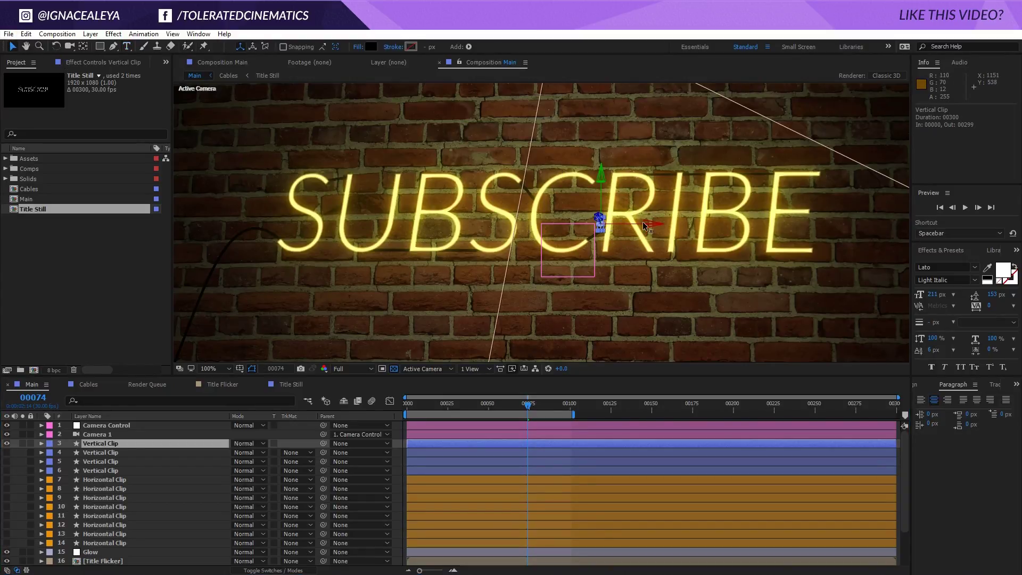
pyautogui.moveTo(643, 223); pyautogui.dragTo(750, 229)
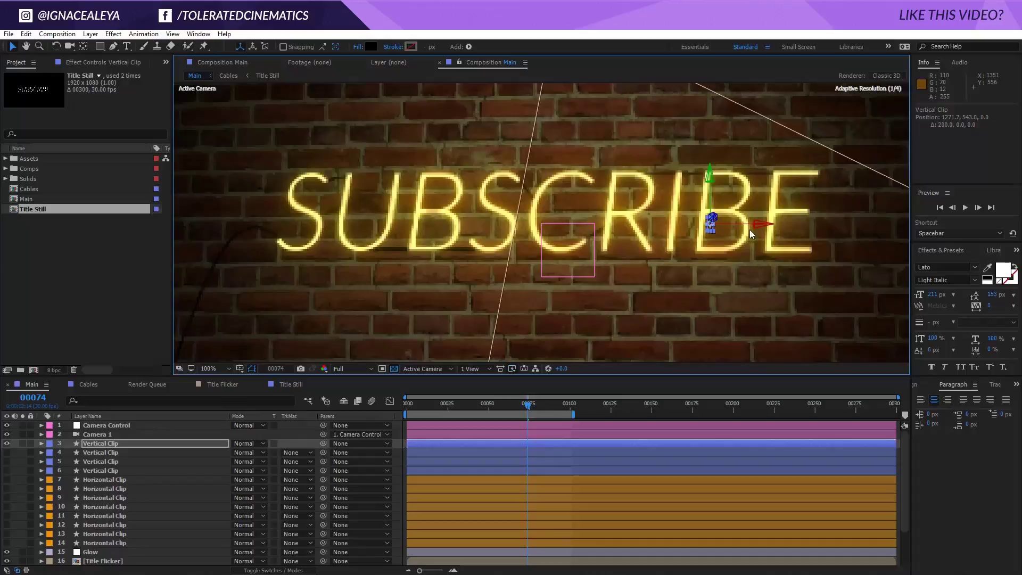
pyautogui.moveTo(711, 199); pyautogui.dragTo(710, 183)
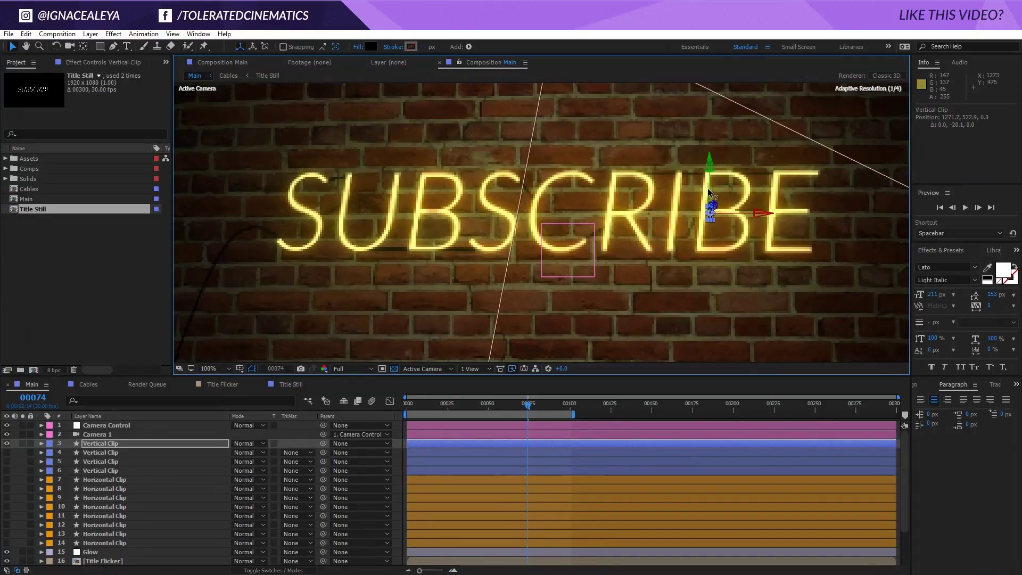
pyautogui.click(573, 470)
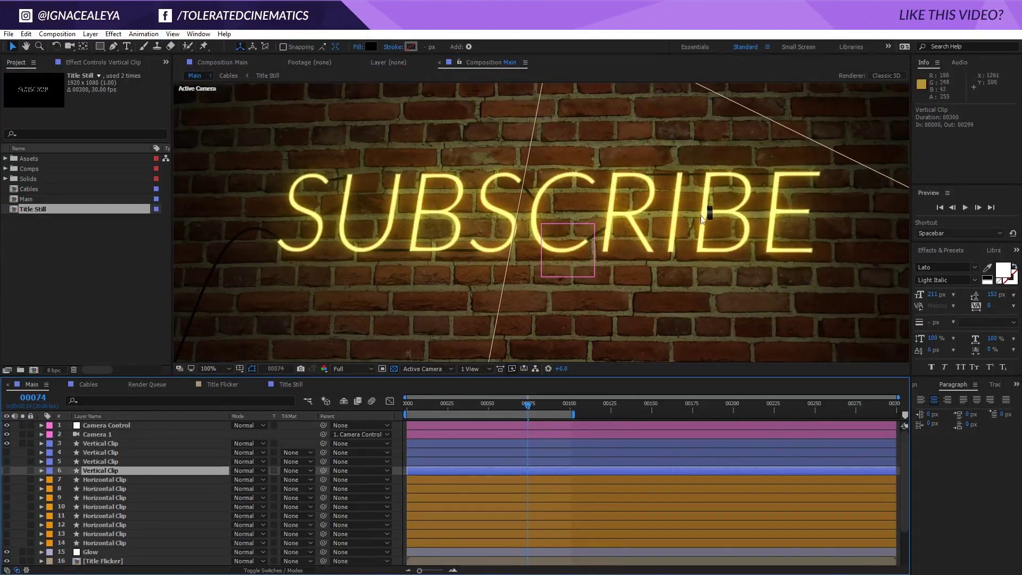
pyautogui.click(97, 443)
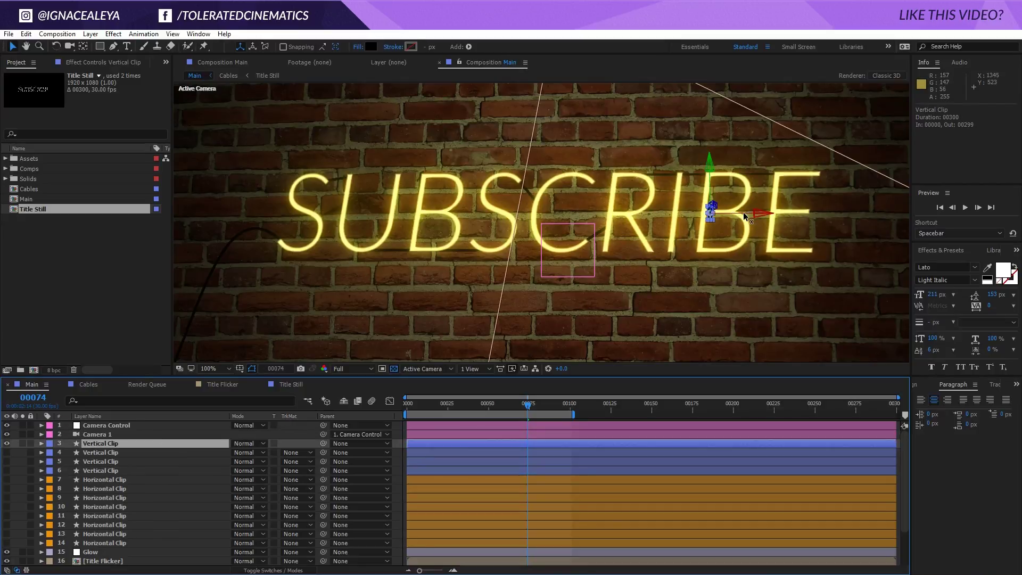
pyautogui.click(616, 454)
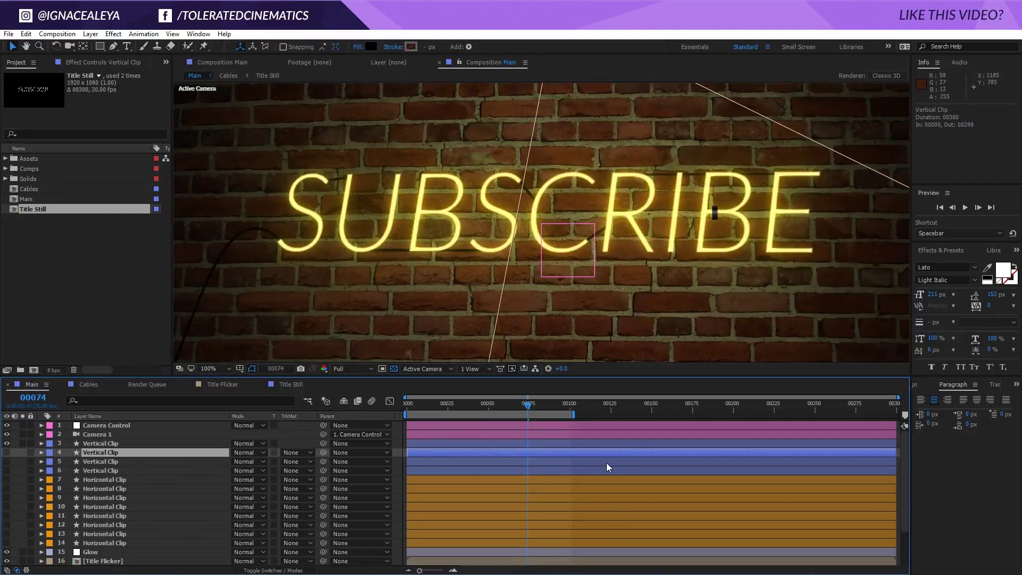
pyautogui.scroll(-3, 96, 479)
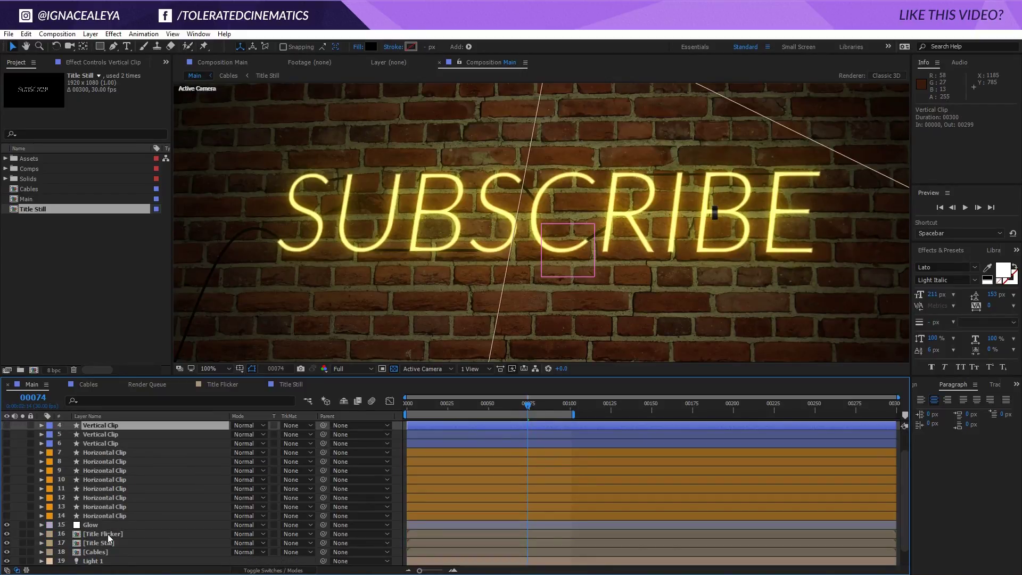
# Change the Title Flicker layer's Fill color from yellow to light blue 98C6FF.
pyautogui.click(86, 534)
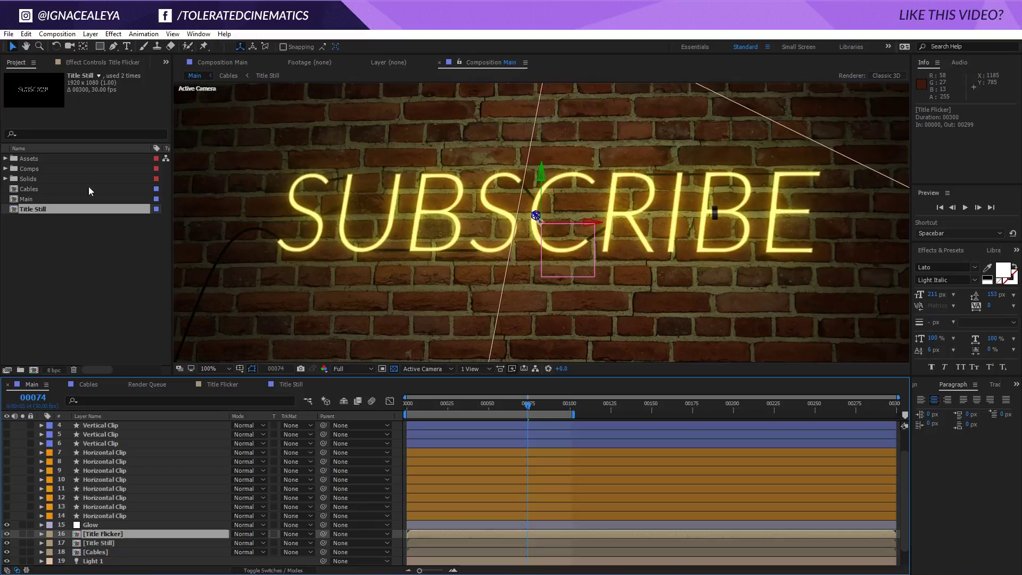
pyautogui.click(92, 61)
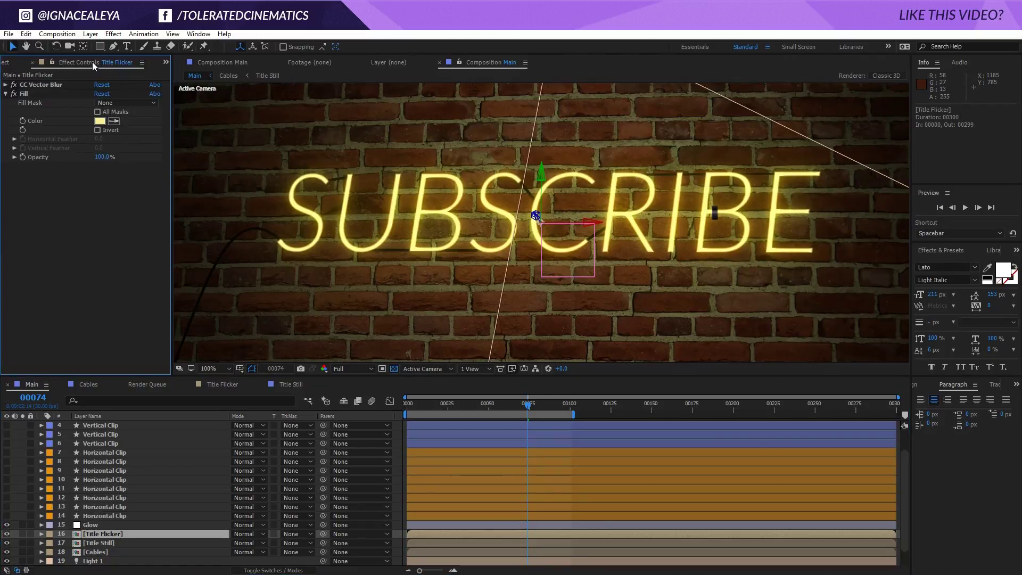
pyautogui.click(99, 121)
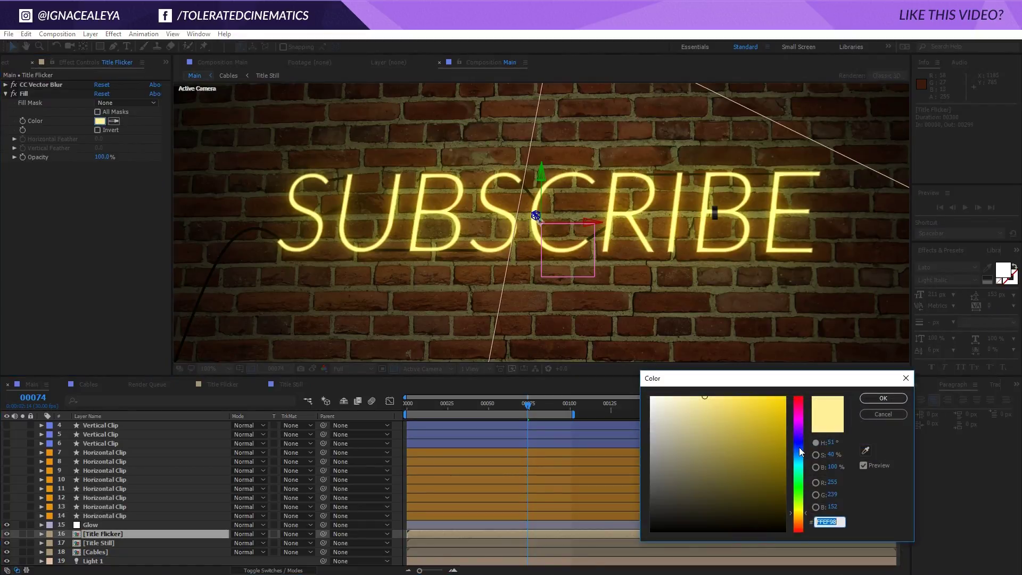
pyautogui.moveTo(799, 447); pyautogui.dragTo(799, 450)
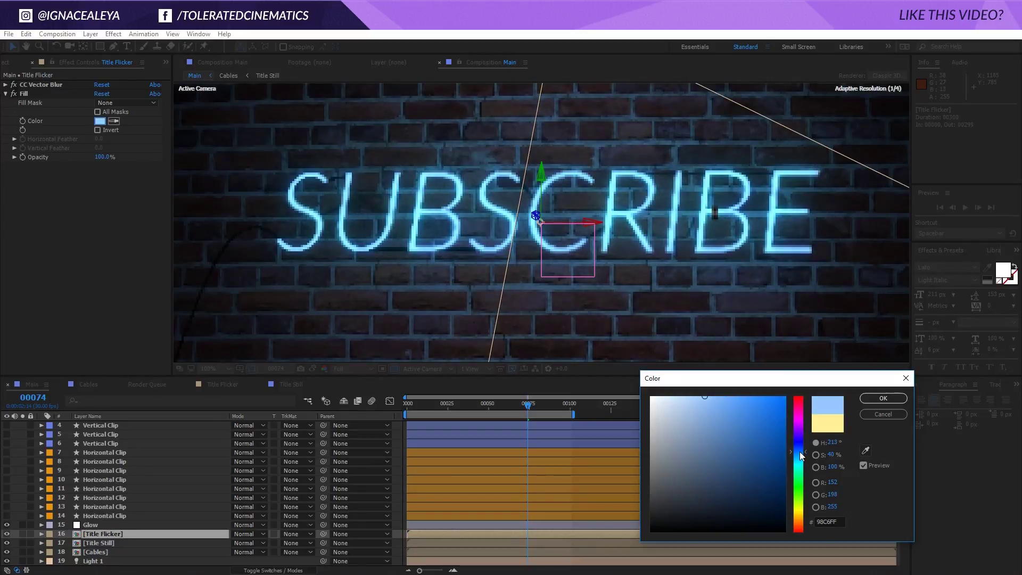
pyautogui.click(883, 397)
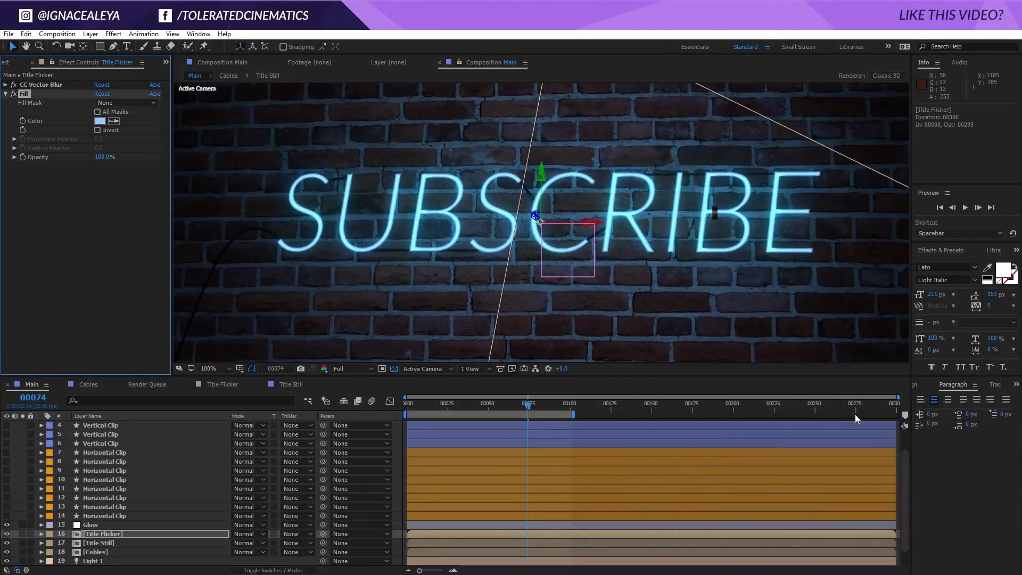
pyautogui.scroll(-1, 788, 263)
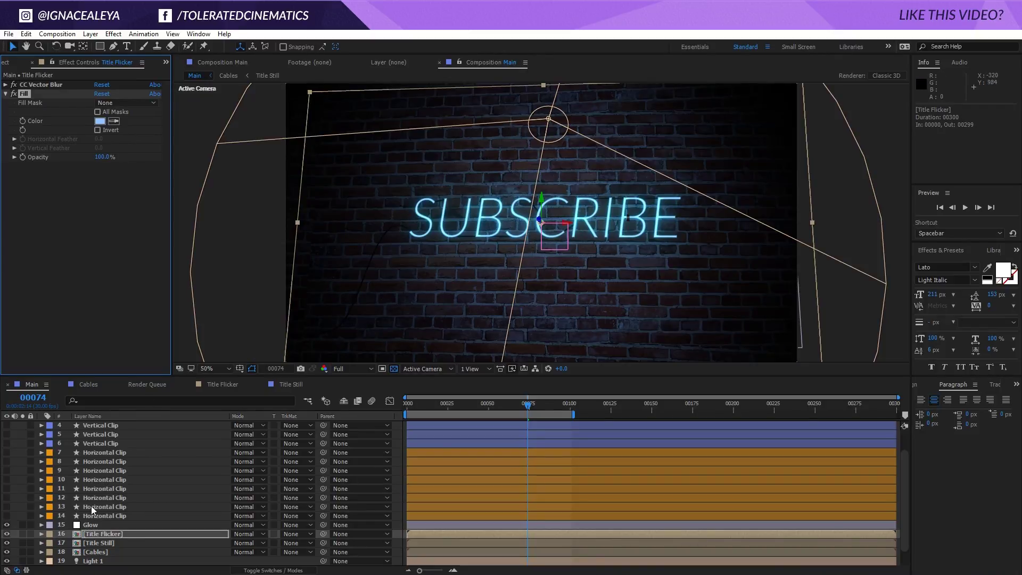
pyautogui.scroll(-2, 91, 505)
# Select the Cables layer and toggle its visibility off and back on.
pyautogui.click(111, 532)
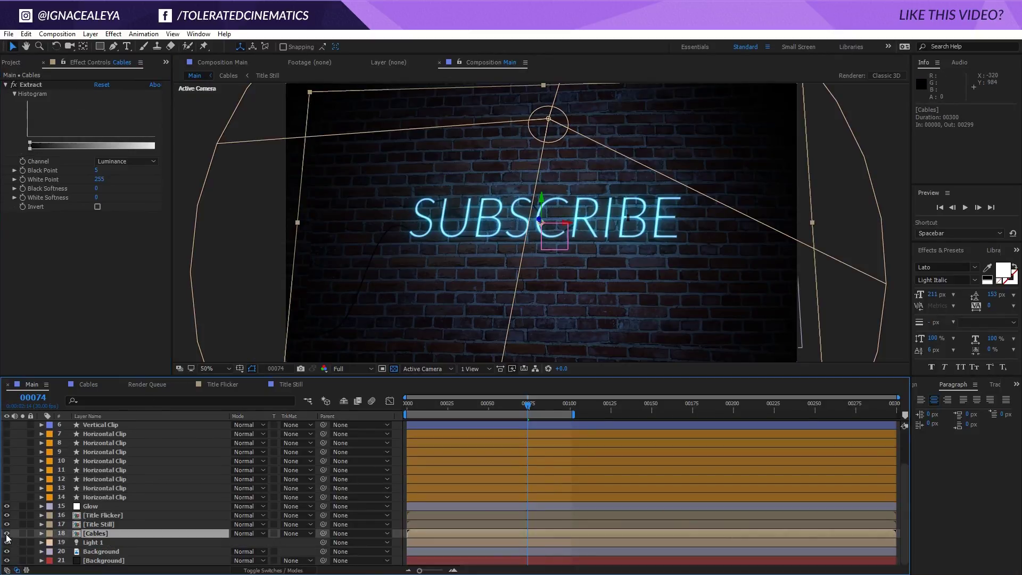
pyautogui.click(7, 533)
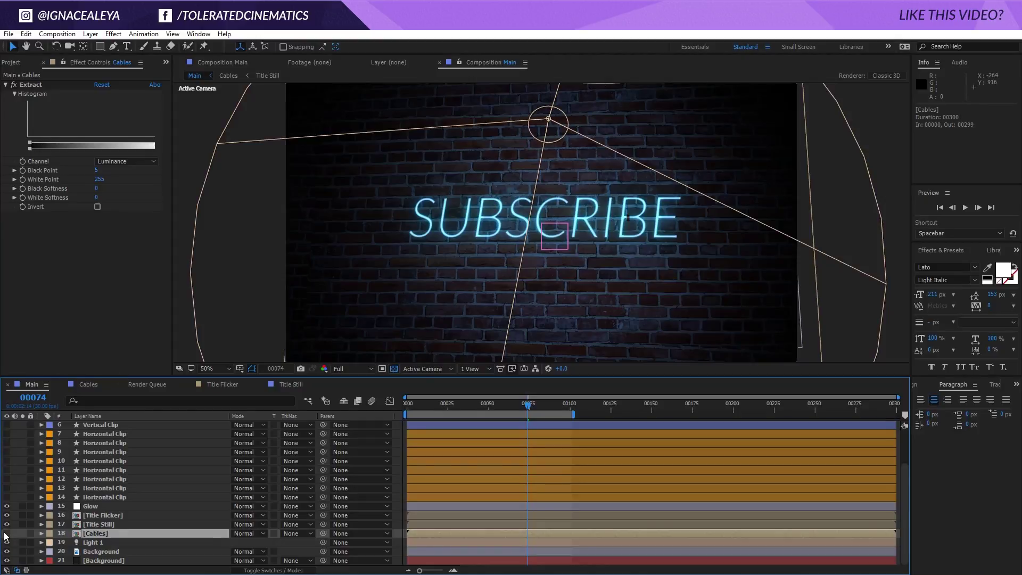
pyautogui.click(8, 534)
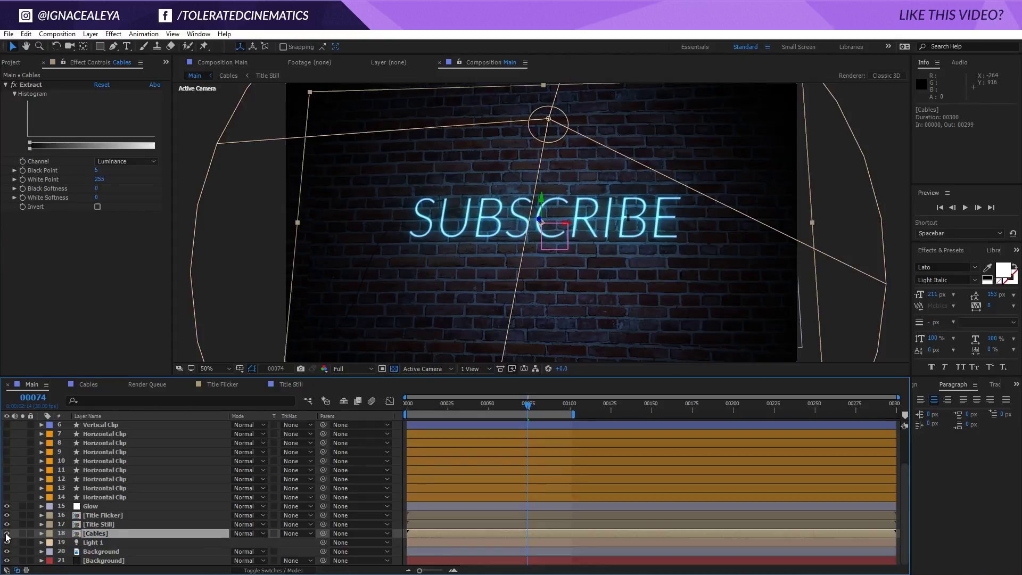
# Open the Cables precomp and delete all six masks from Cable Solid 1.
pyautogui.doubleClick(87, 531)
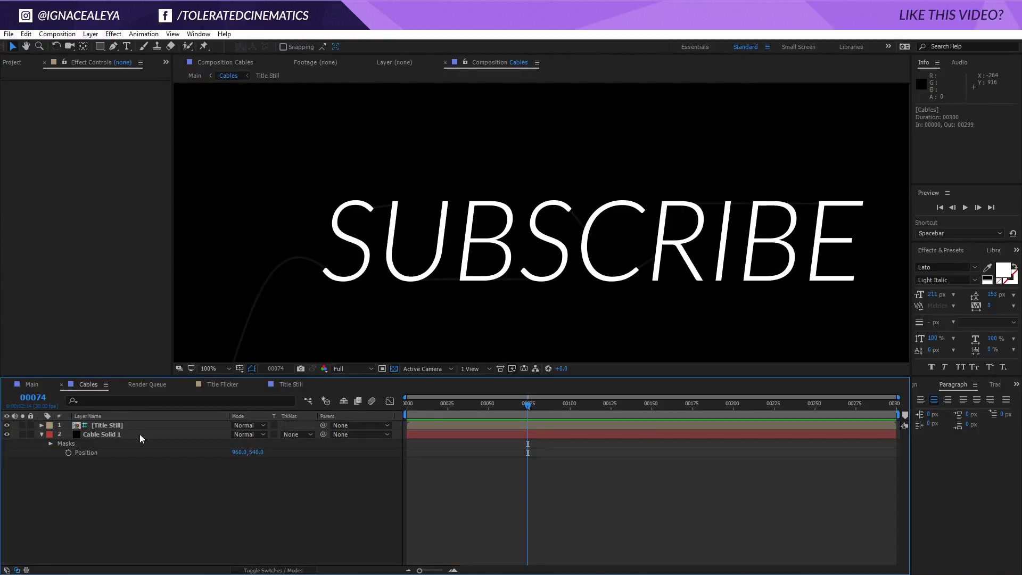
pyautogui.click(118, 433)
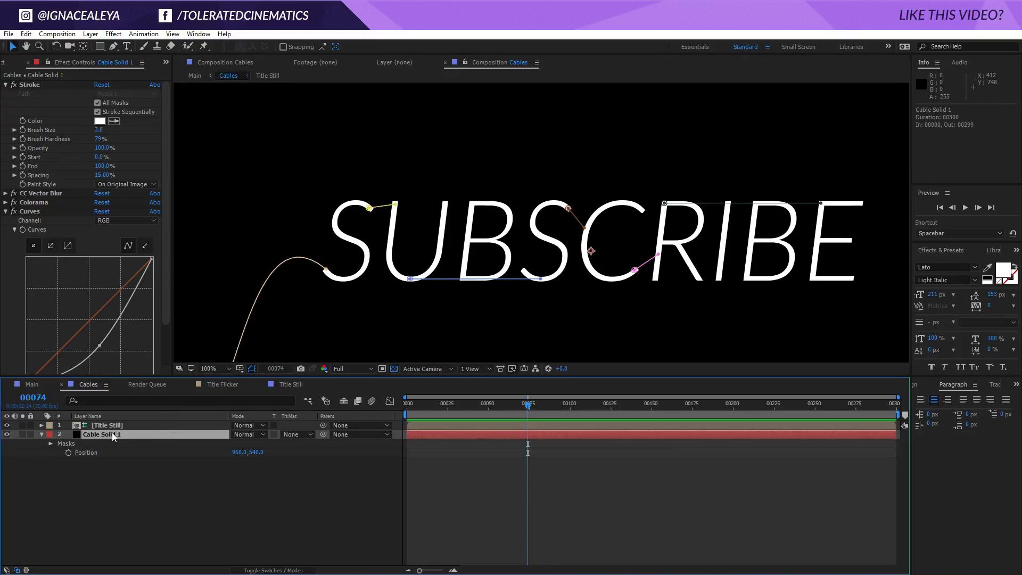
pyautogui.press('m')
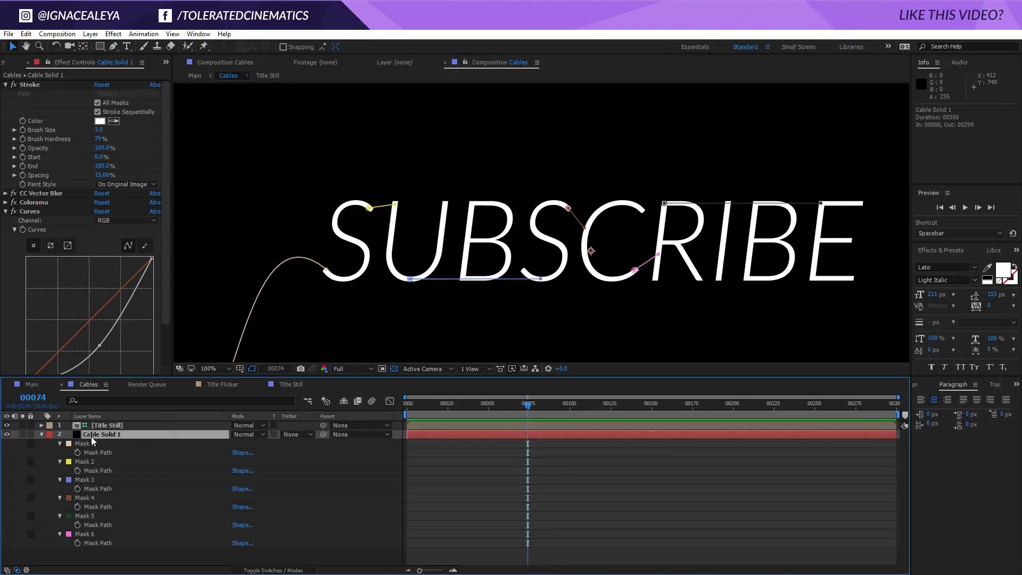
pyautogui.click(65, 560)
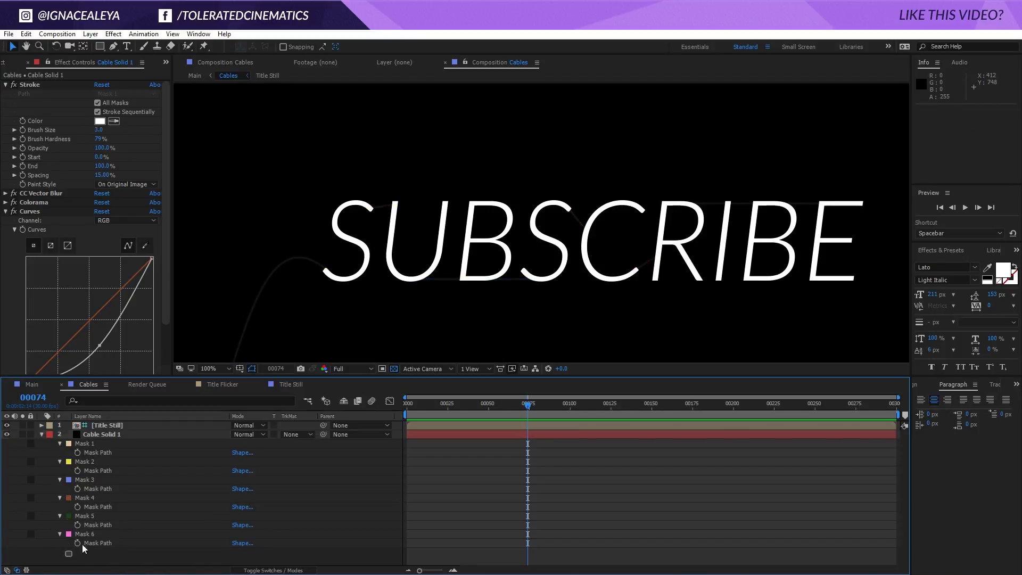
pyautogui.moveTo(82, 551); pyautogui.dragTo(111, 445)
pyautogui.press('Delete')
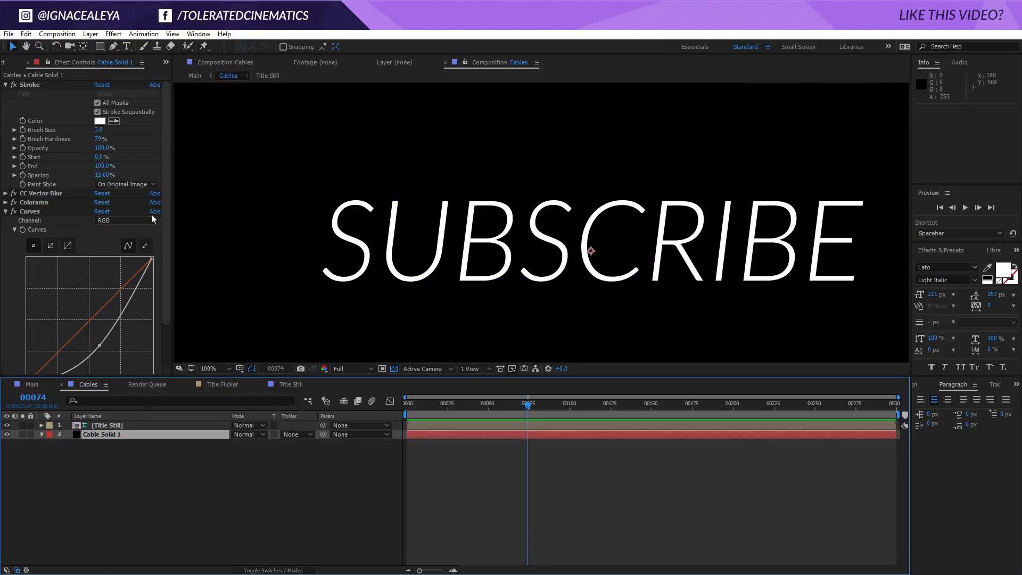
# Draw a curved Pen-tool cable mask from the lower left up to the letter S.
pyautogui.click(113, 46)
pyautogui.scroll(-1, 351, 213)
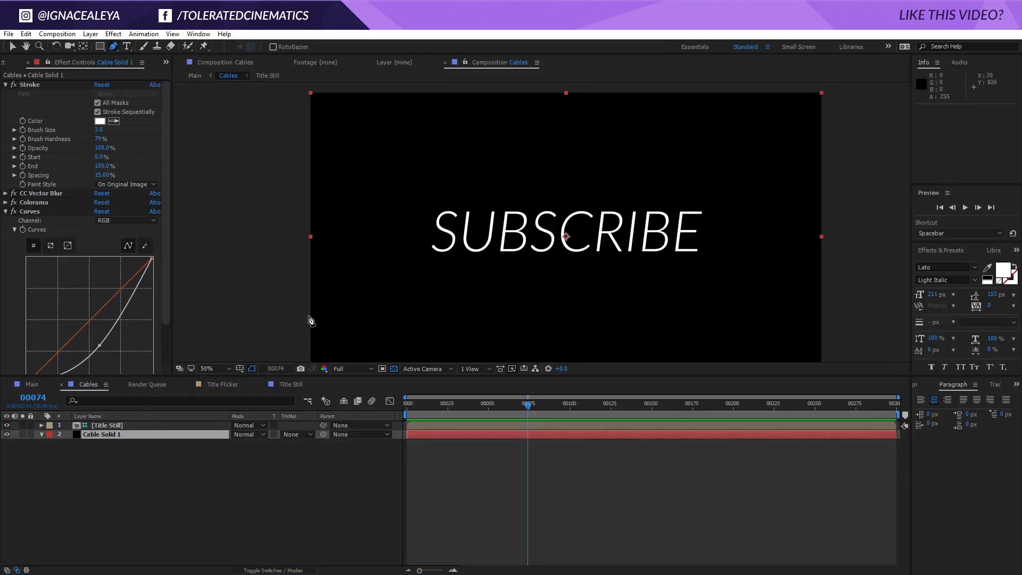
pyautogui.click(297, 321)
pyautogui.moveTo(369, 301); pyautogui.dragTo(324, 326)
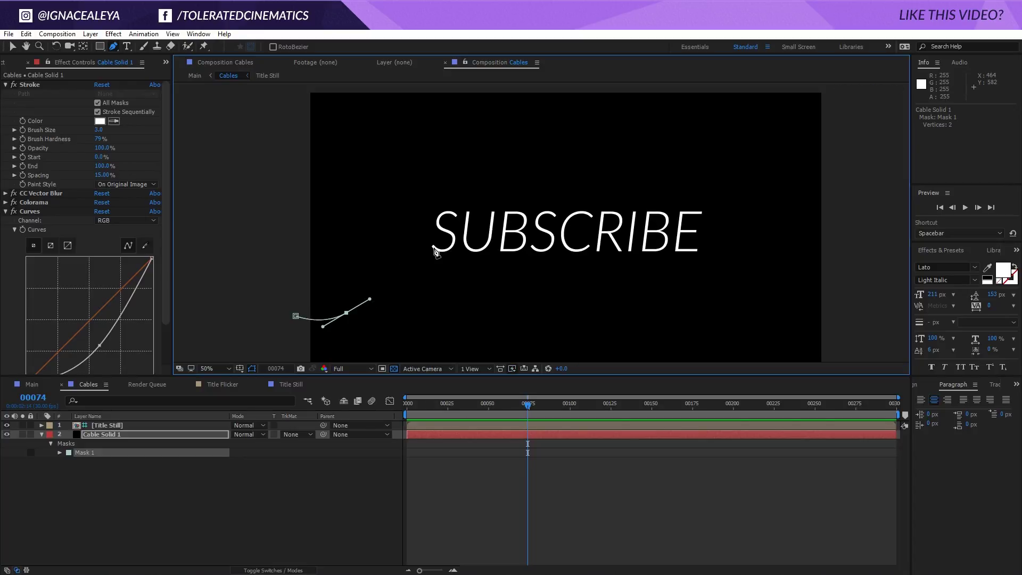
pyautogui.moveTo(436, 252); pyautogui.dragTo(454, 274)
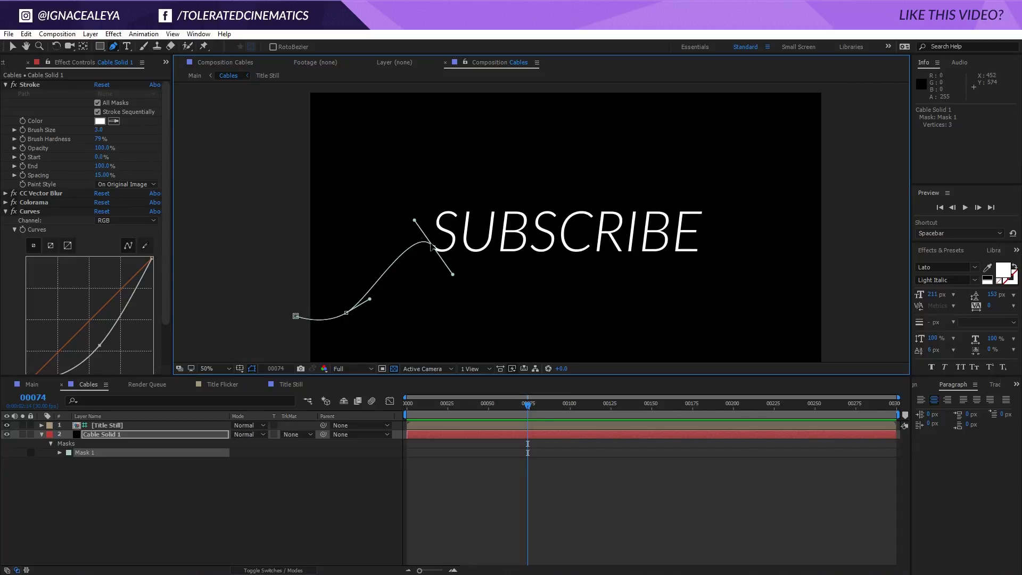
pyautogui.click(184, 503)
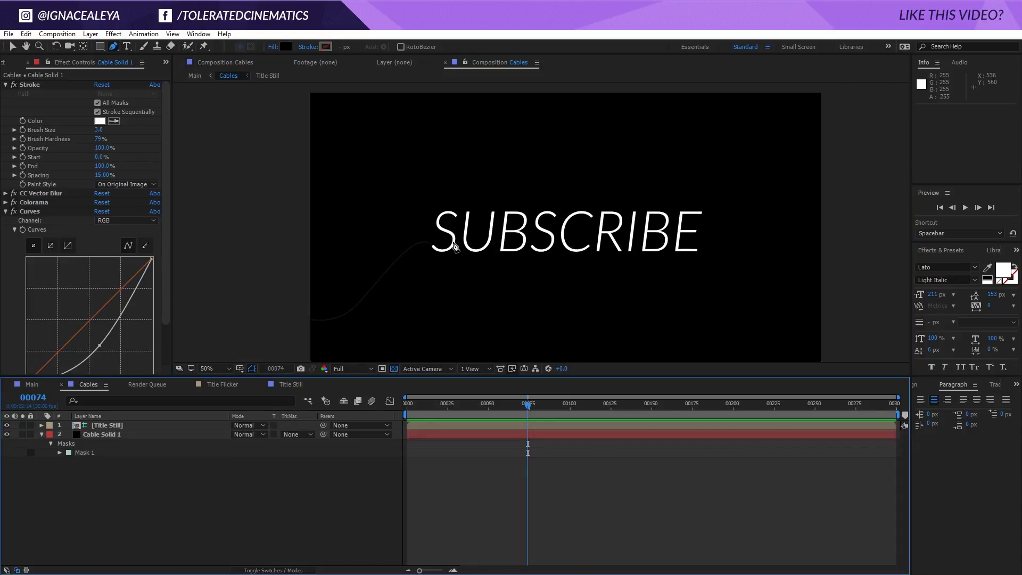
pyautogui.scroll(1, 455, 249)
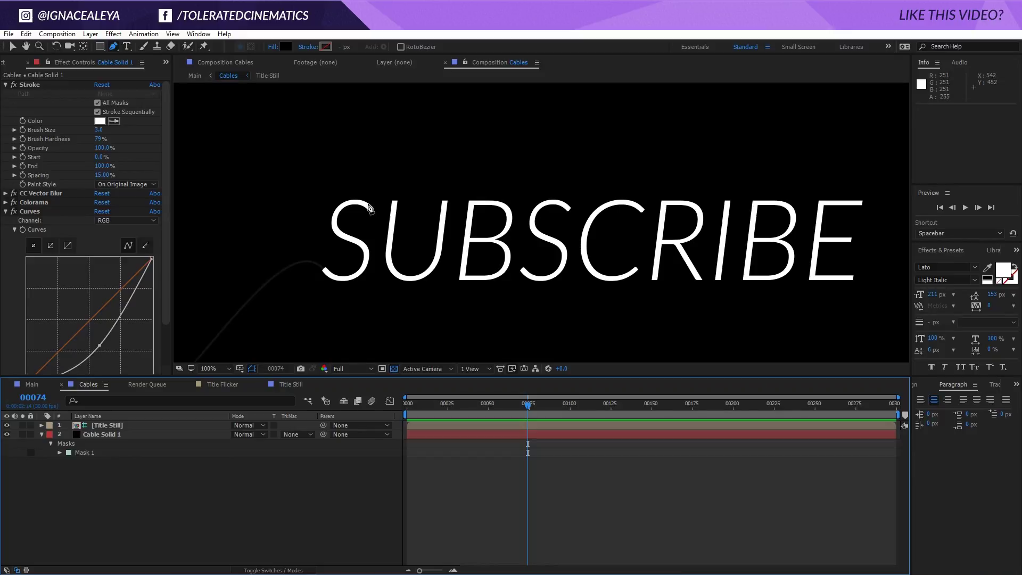
# Delete the stray Shape Layer 1 and draw a second cable mask near the S.
pyautogui.click(372, 211)
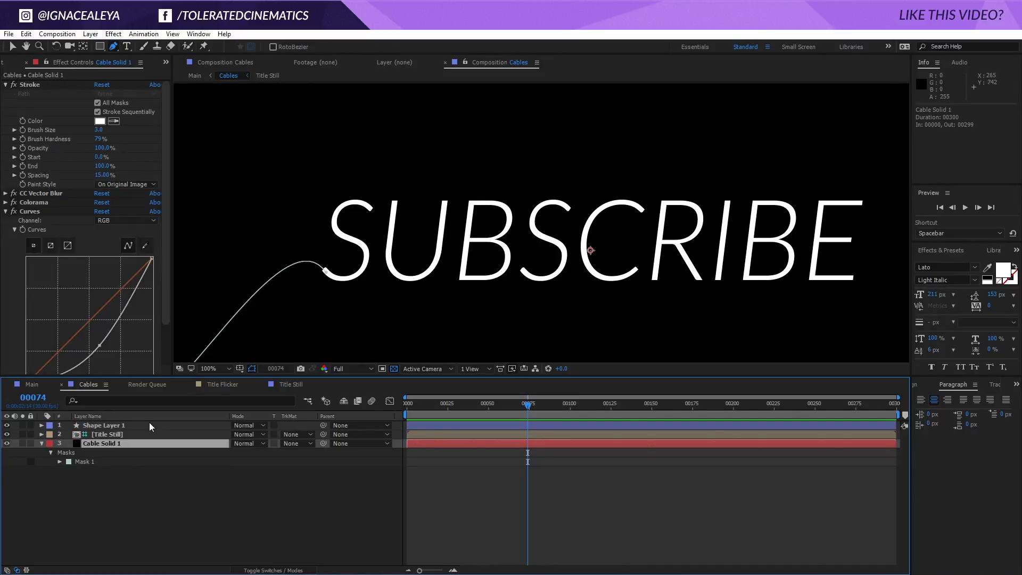
pyautogui.click(128, 425)
pyautogui.press('Delete')
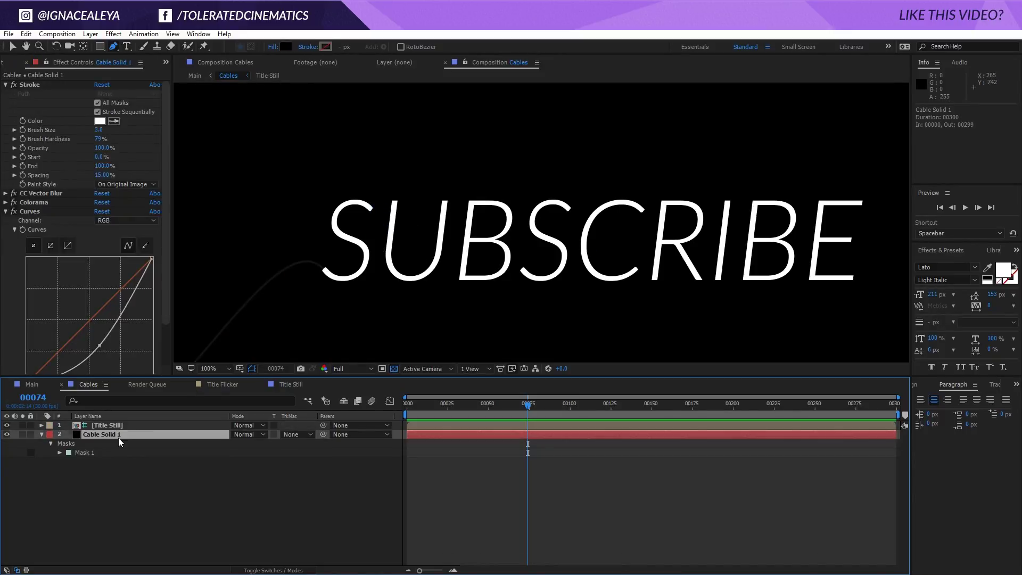
pyautogui.moveTo(368, 208); pyautogui.dragTo(391, 240)
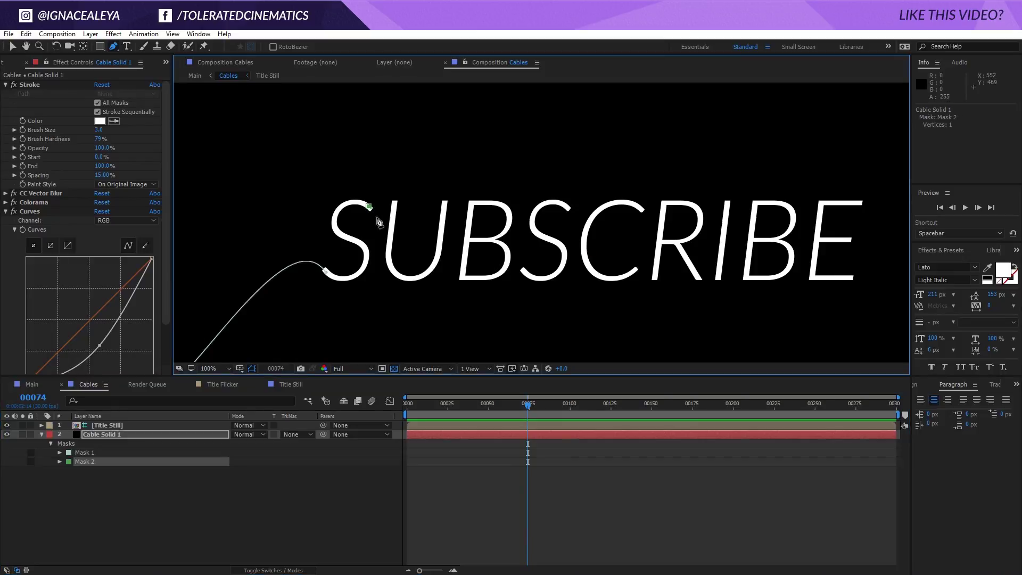
pyautogui.click(137, 434)
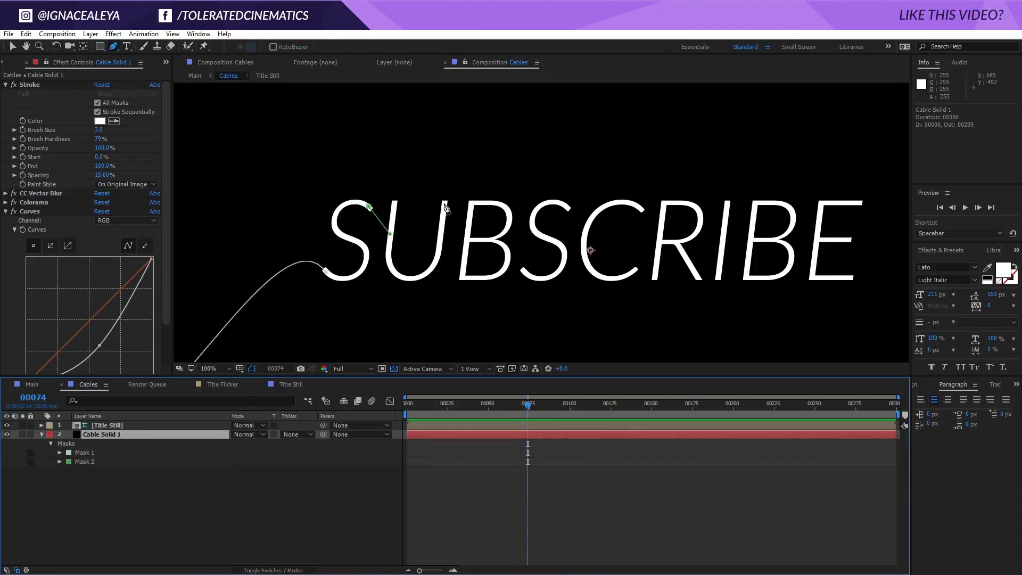
# Draw a short cable mask above the U and check the wires up close.
pyautogui.click(445, 205)
pyautogui.click(480, 204)
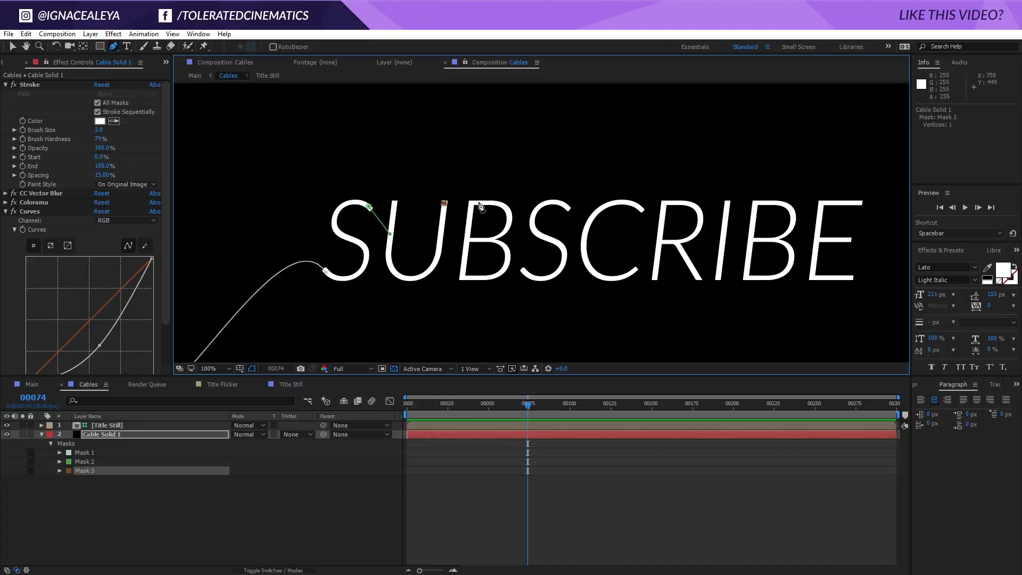
pyautogui.click(275, 478)
pyautogui.scroll(2, 399, 201)
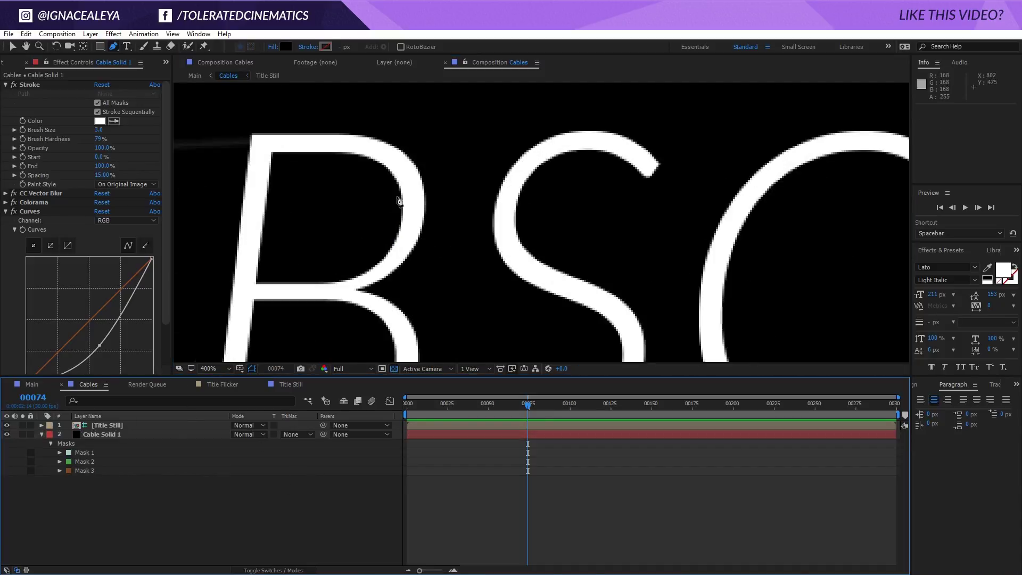
pyautogui.moveTo(296, 159); pyautogui.dragTo(665, 202)
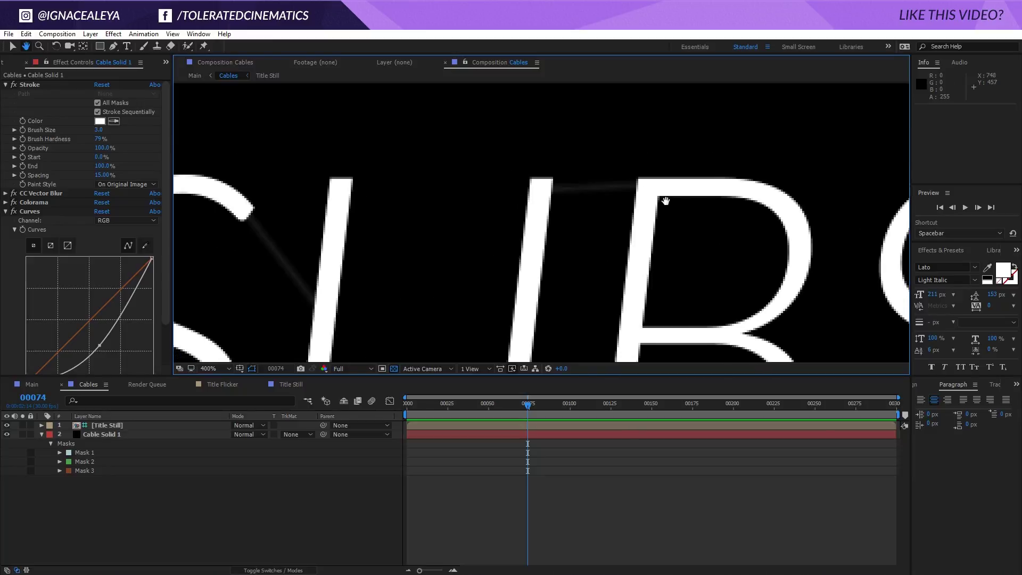
pyautogui.moveTo(545, 192); pyautogui.dragTo(490, 177)
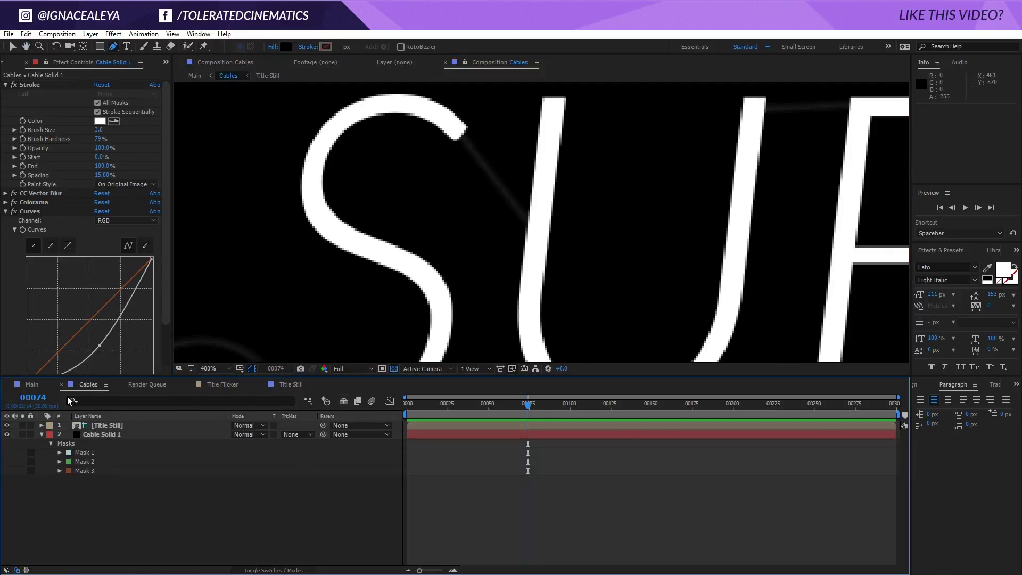
pyautogui.click(30, 383)
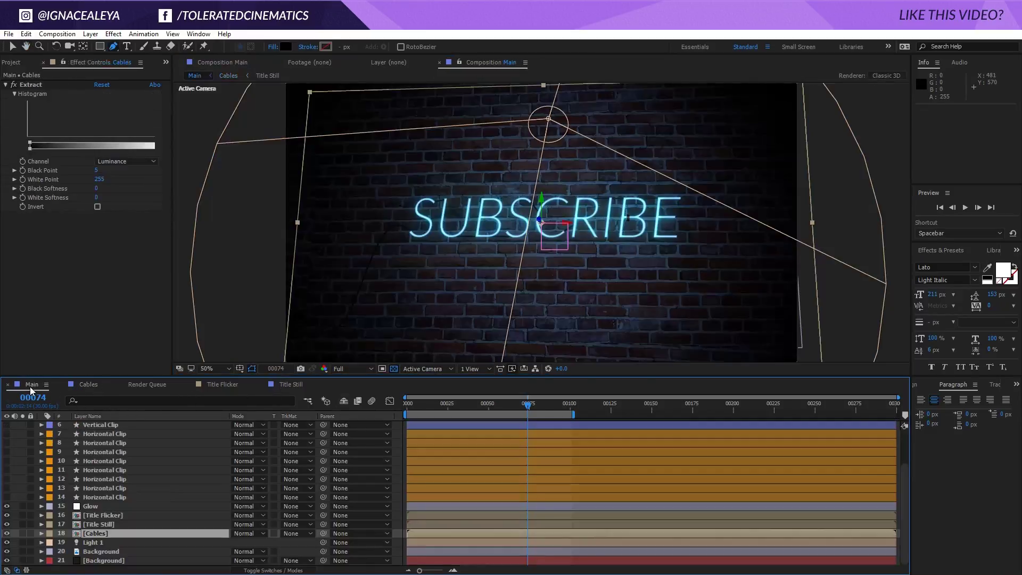
# Move the current time indicator to frame 33 in the Main composition.
pyautogui.click(461, 404)
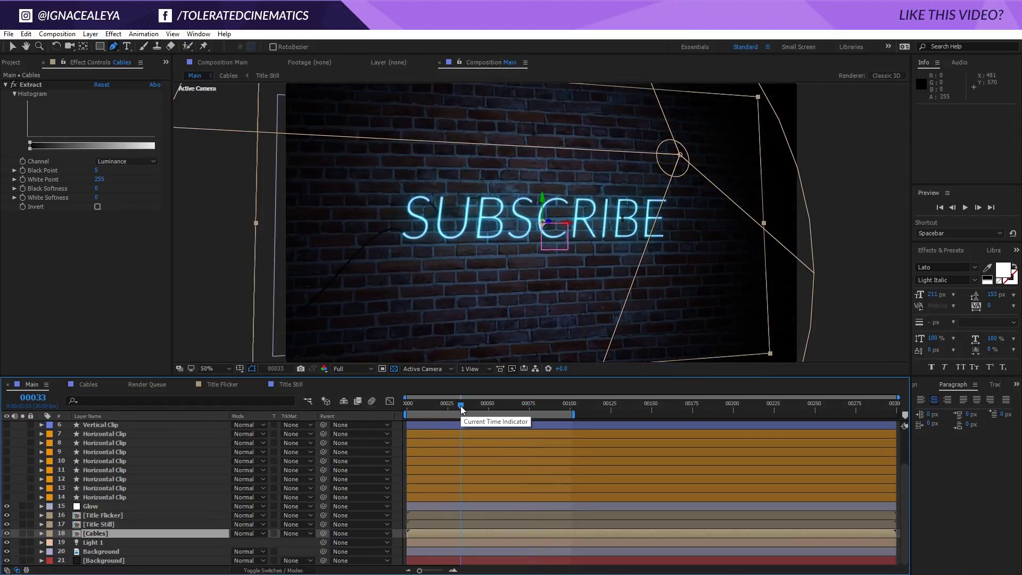